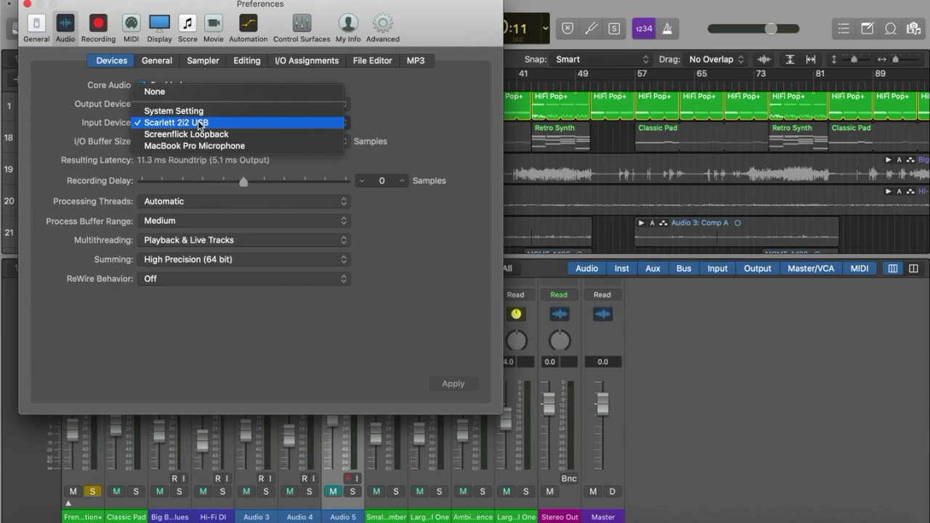
- Set both the audio input and output devices to Screenflick Loopback and close the preferences
click(202, 136)
click(203, 104)
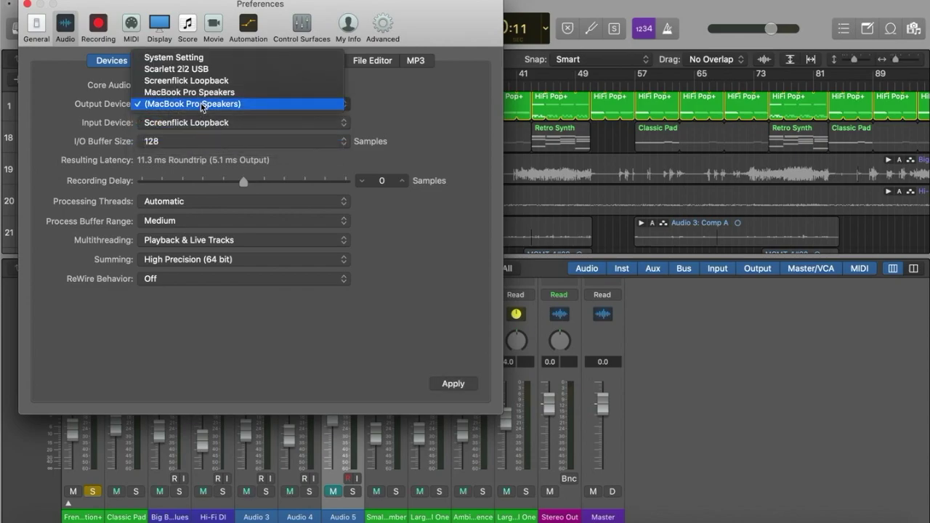
click(204, 80)
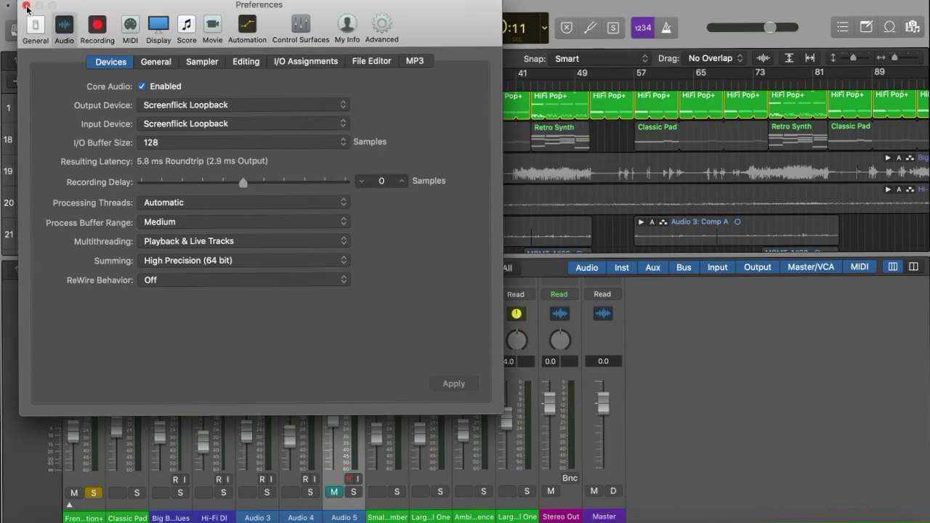
click(26, 6)
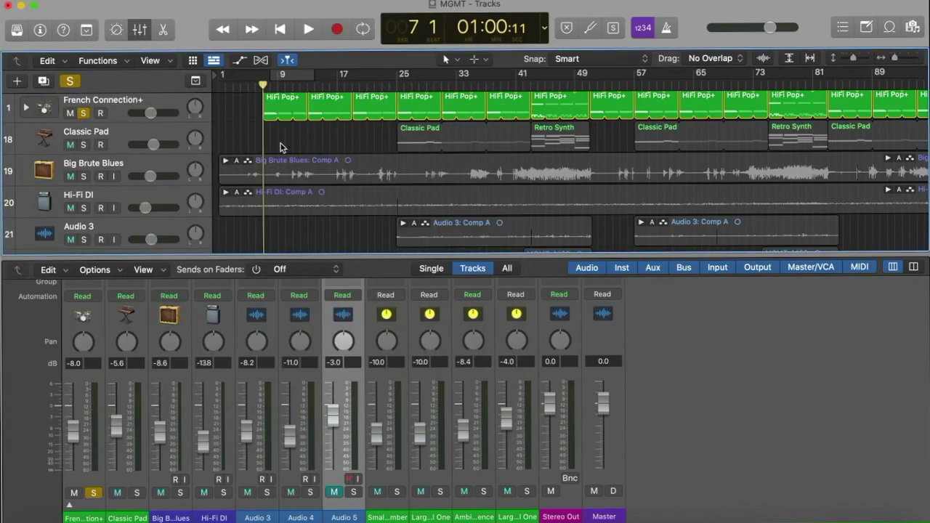
- Audition the soloed French Connection+ drum track from bar 7 to about bar 11 and turn off its solo
key(space)
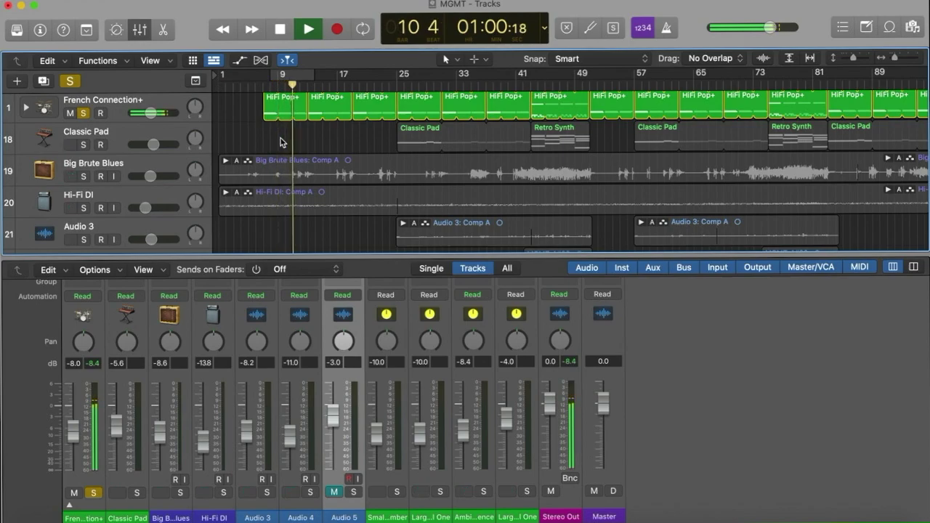
key(space)
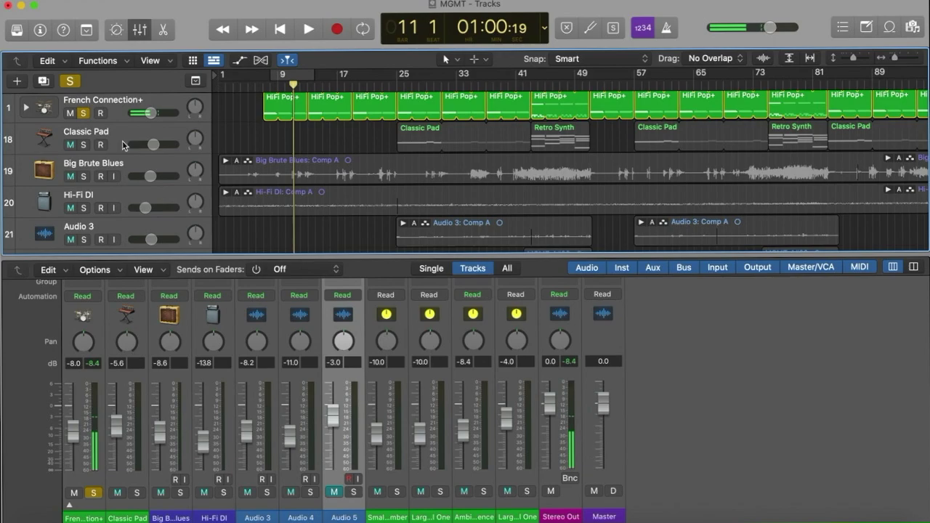
click(84, 113)
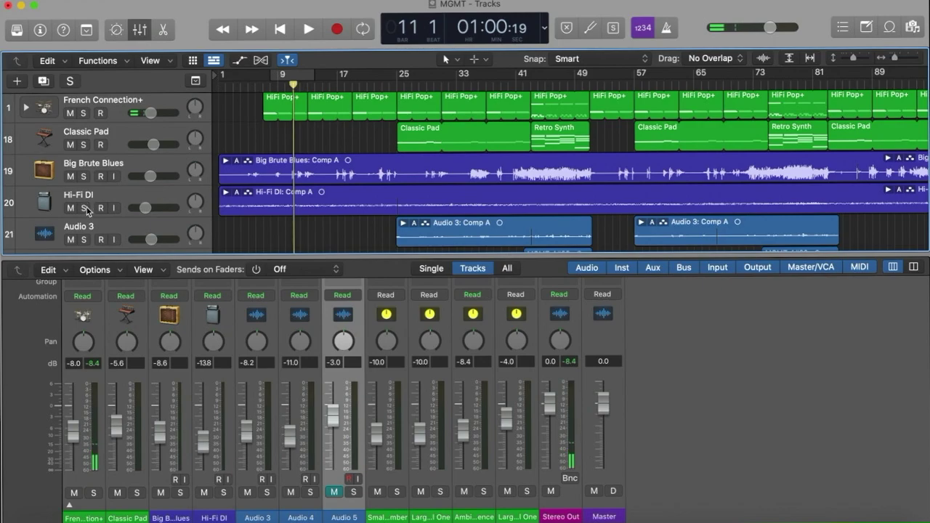
- Solo the Hi-Fi DI bass track, audition it from the project start to bar 7, and turn off its solo
click(84, 208)
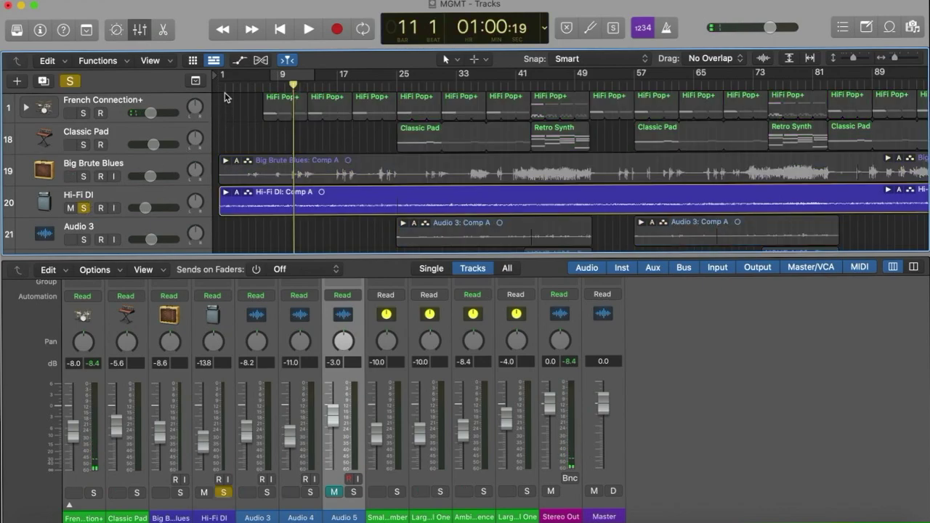
key(Return)
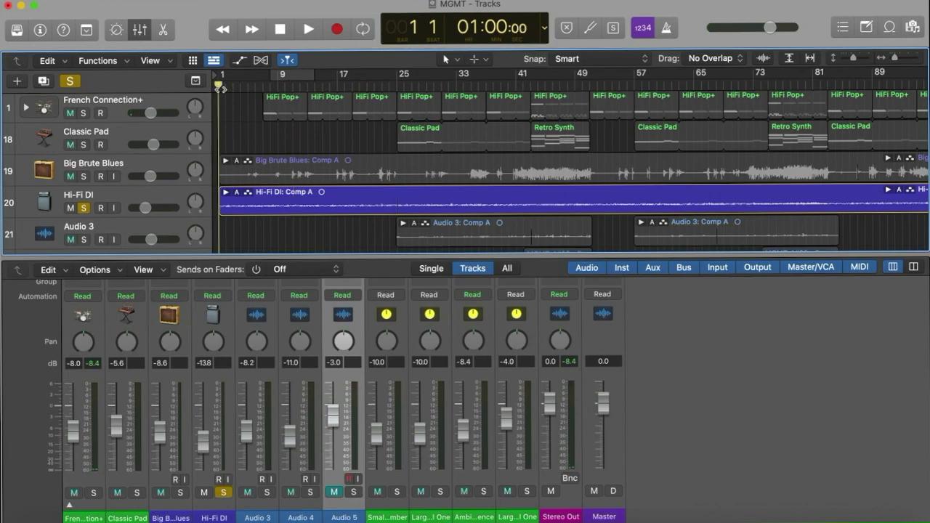
key(space)
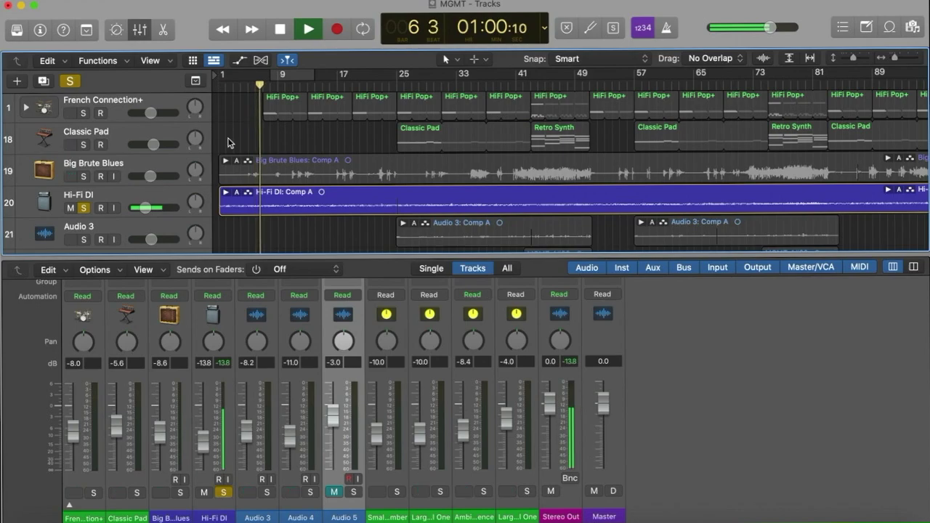
key(space)
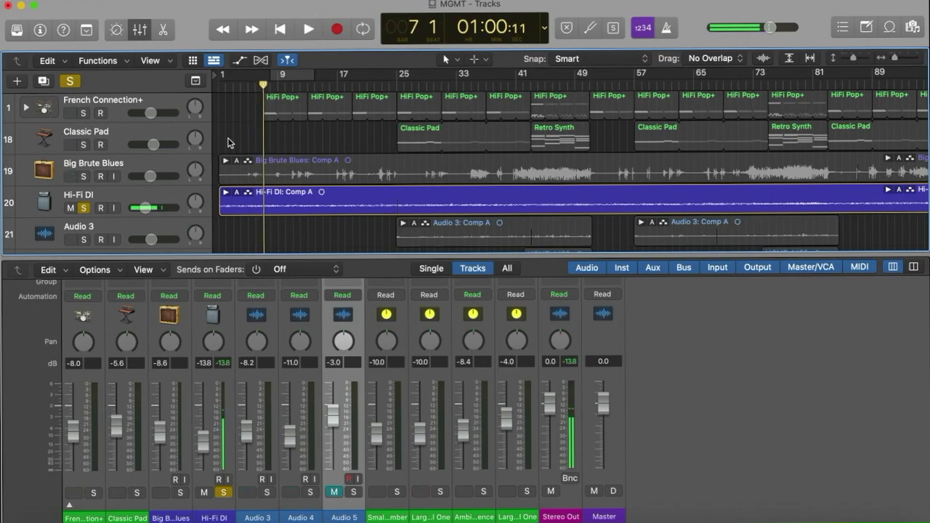
click(85, 208)
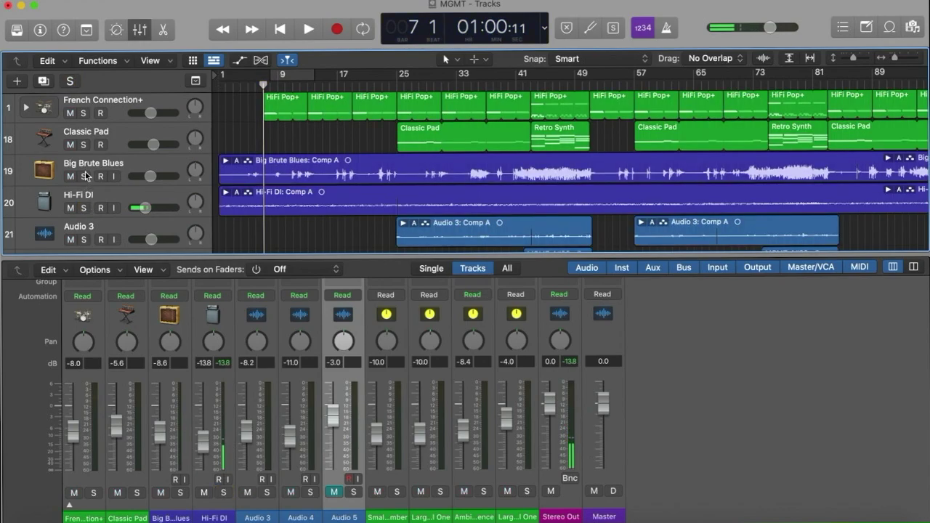
- Solo the Big Brute Blues guitar track, audition it from bar 19 to about bar 25, and turn off its solo
click(85, 176)
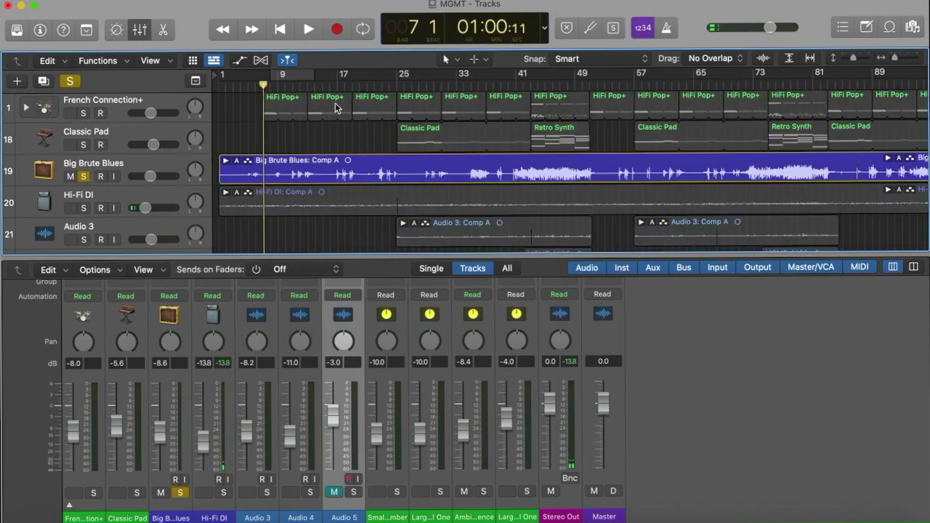
click(356, 85)
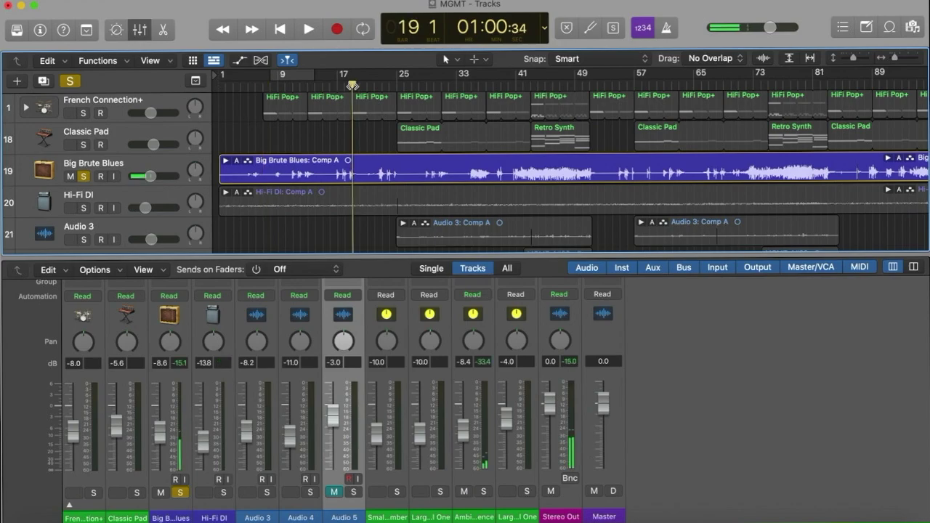
key(space)
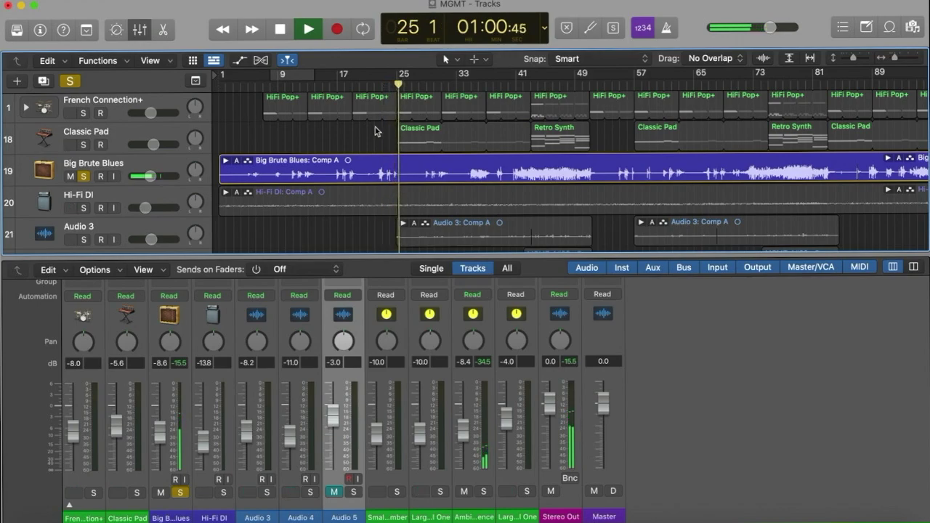
key(space)
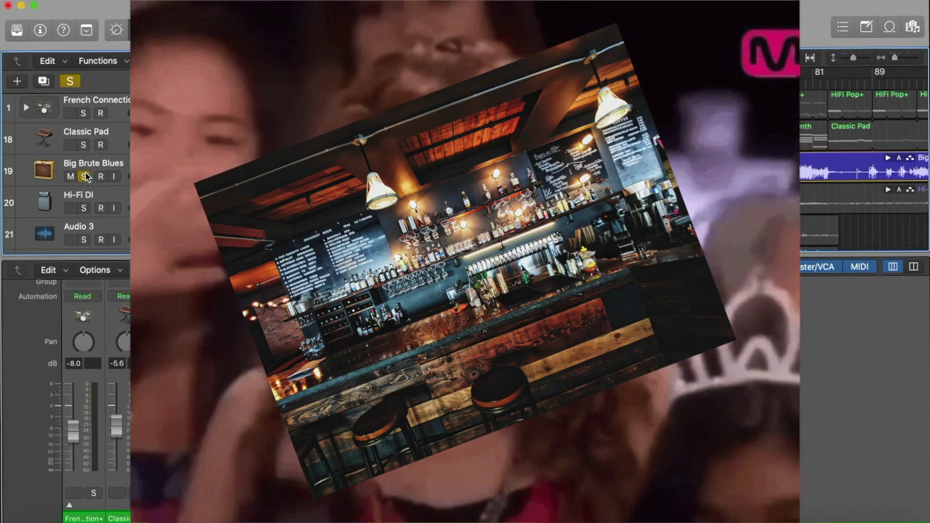
click(84, 176)
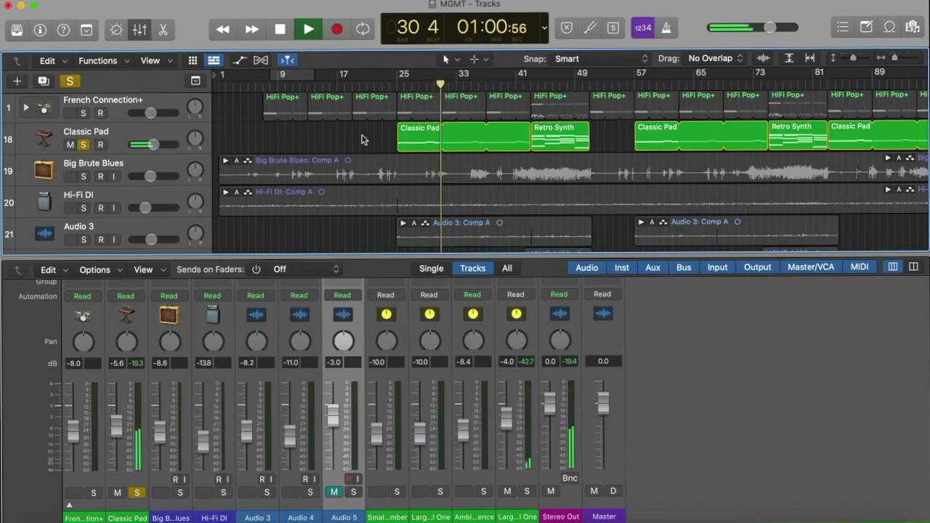
- Stop playback to inspect the Distortion II plug-in on the Classic Pad channel, and turn off the track's solo
key(space)
scroll(374, 366, up, 5)
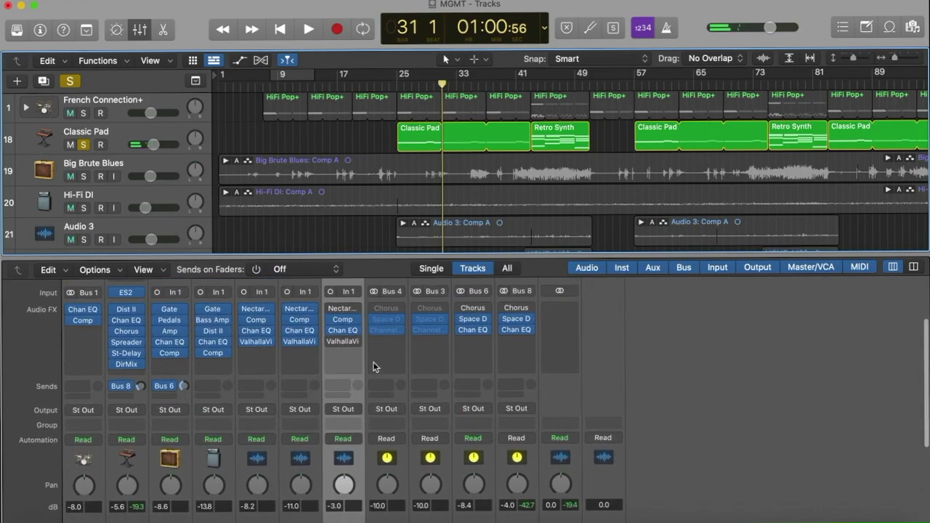
scroll(342, 392, down, 5)
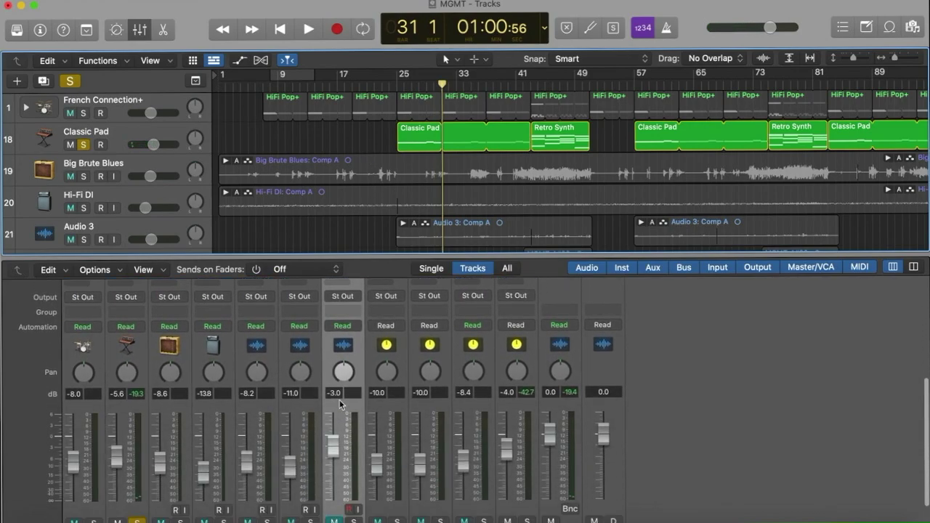
click(143, 401)
scroll(140, 371, up, 5)
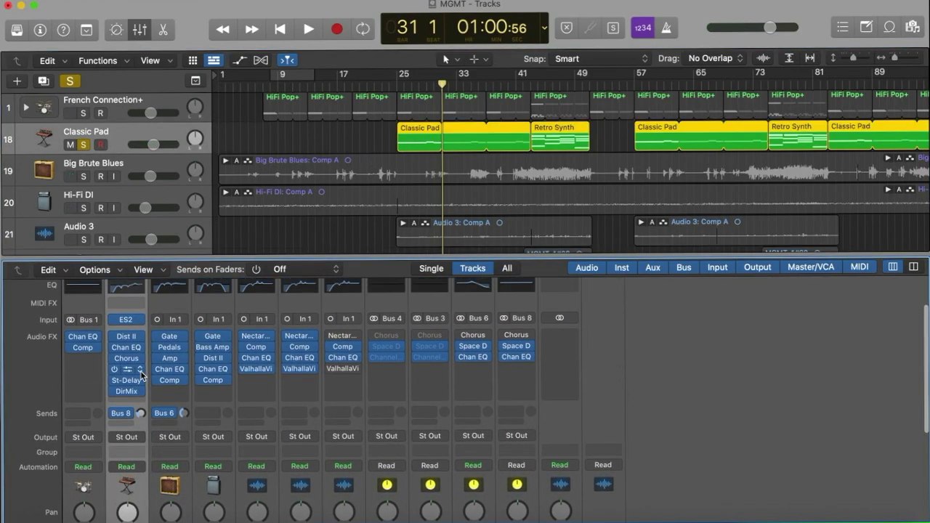
click(129, 340)
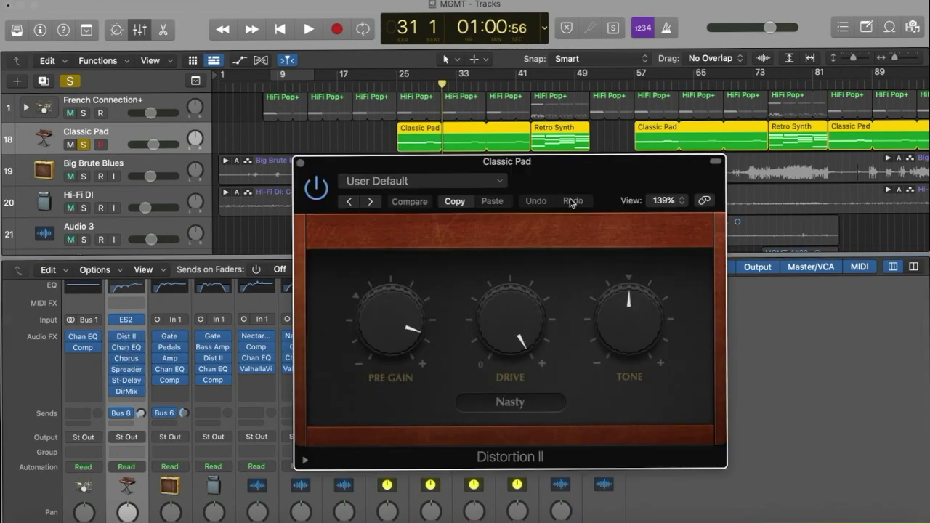
click(343, 180)
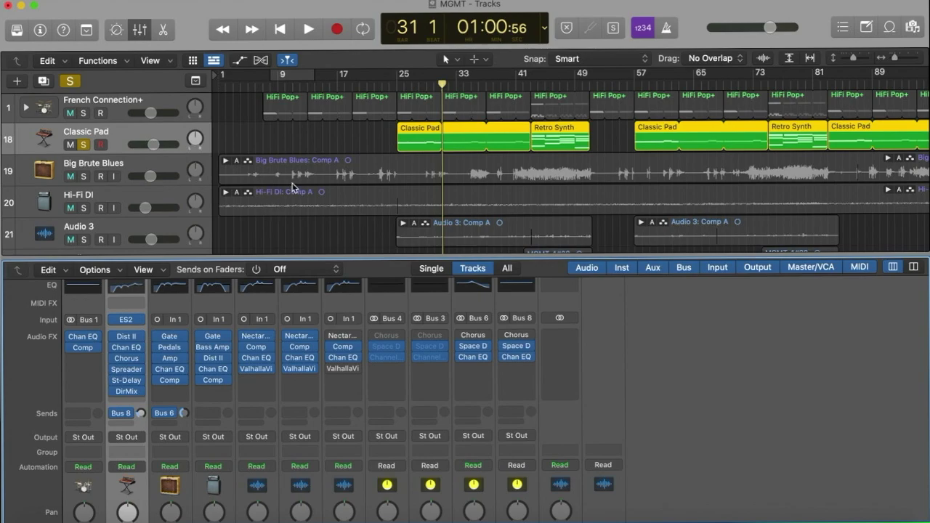
click(85, 145)
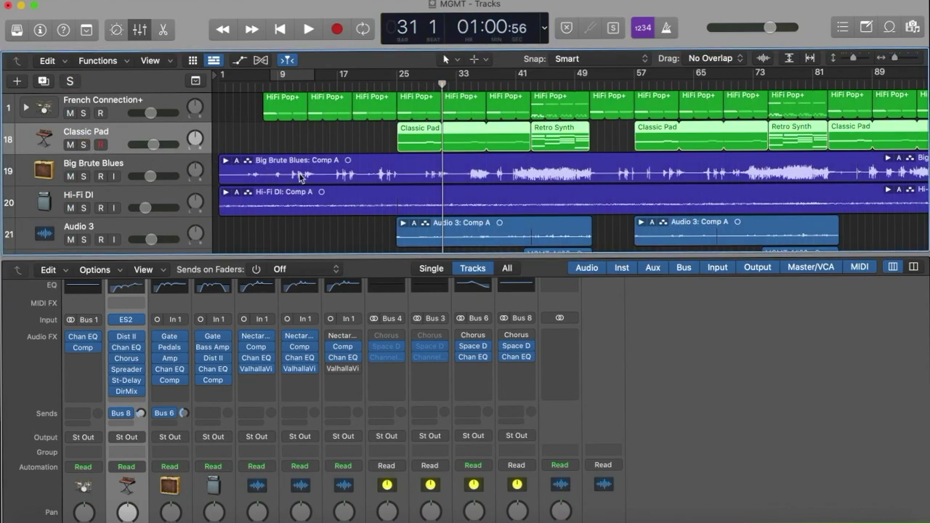
- Audition the Big Brute Blues and Classic Pad tracks in solo from bar 43
scroll(300, 177, right, 5)
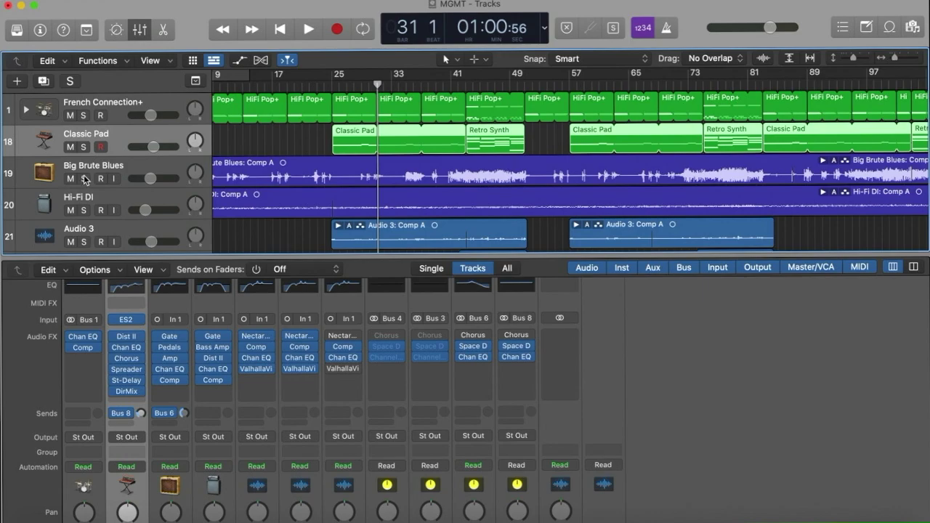
click(85, 179)
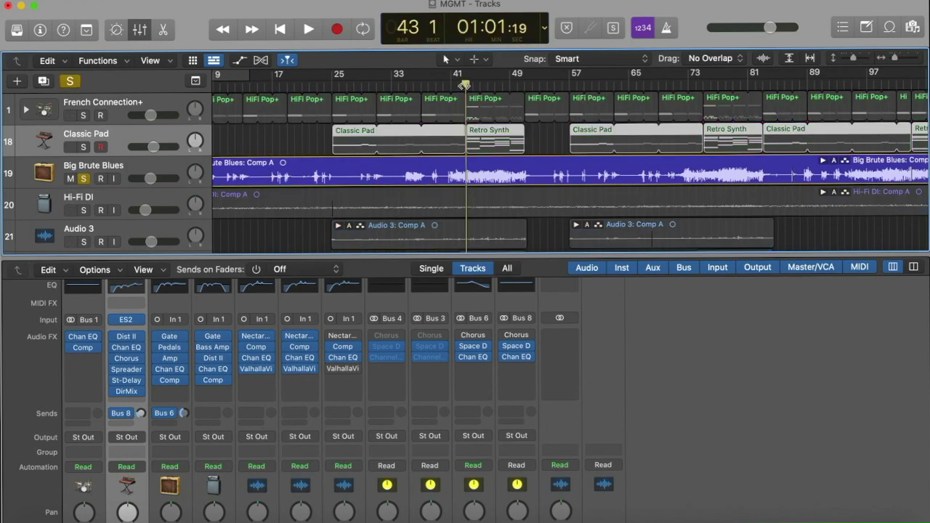
key(space)
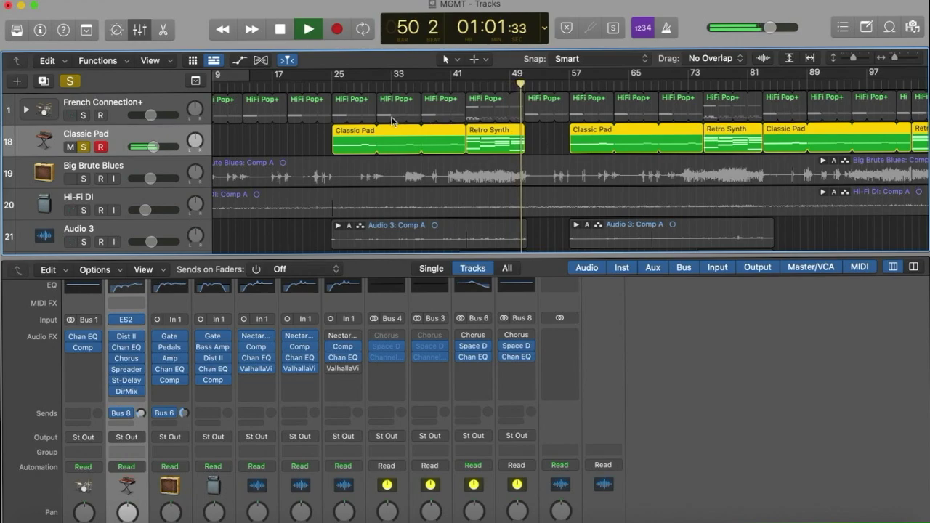
key(space)
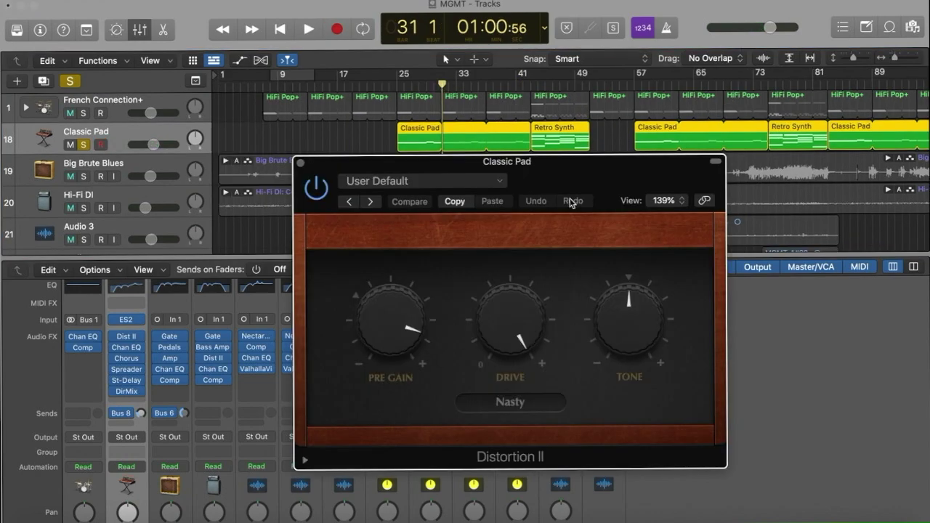
- Move the Classic Pad's Distortion II plug-in window slightly aside to examine its settings
drag(592, 174, 636, 191)
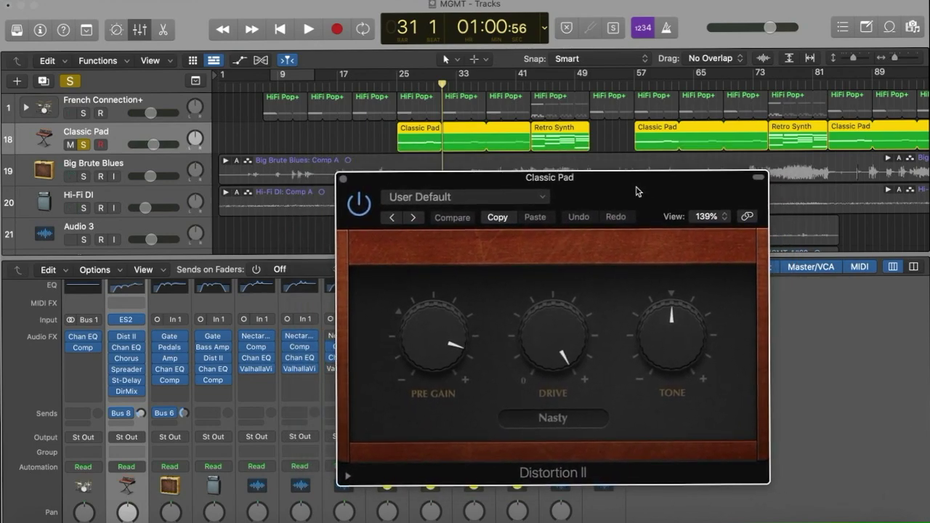